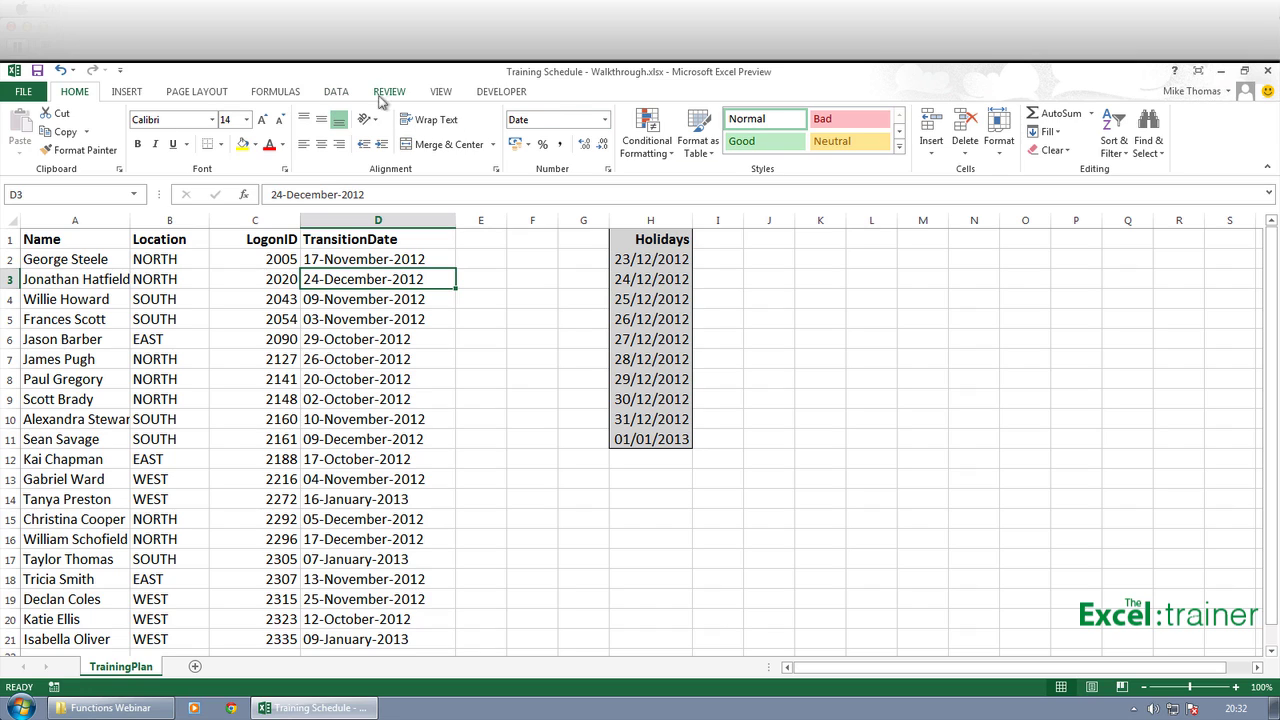
Try an A to Z sort on the TransitionDate column and undo it.
{"action": "left_click", "coordinate": [1147, 145]}
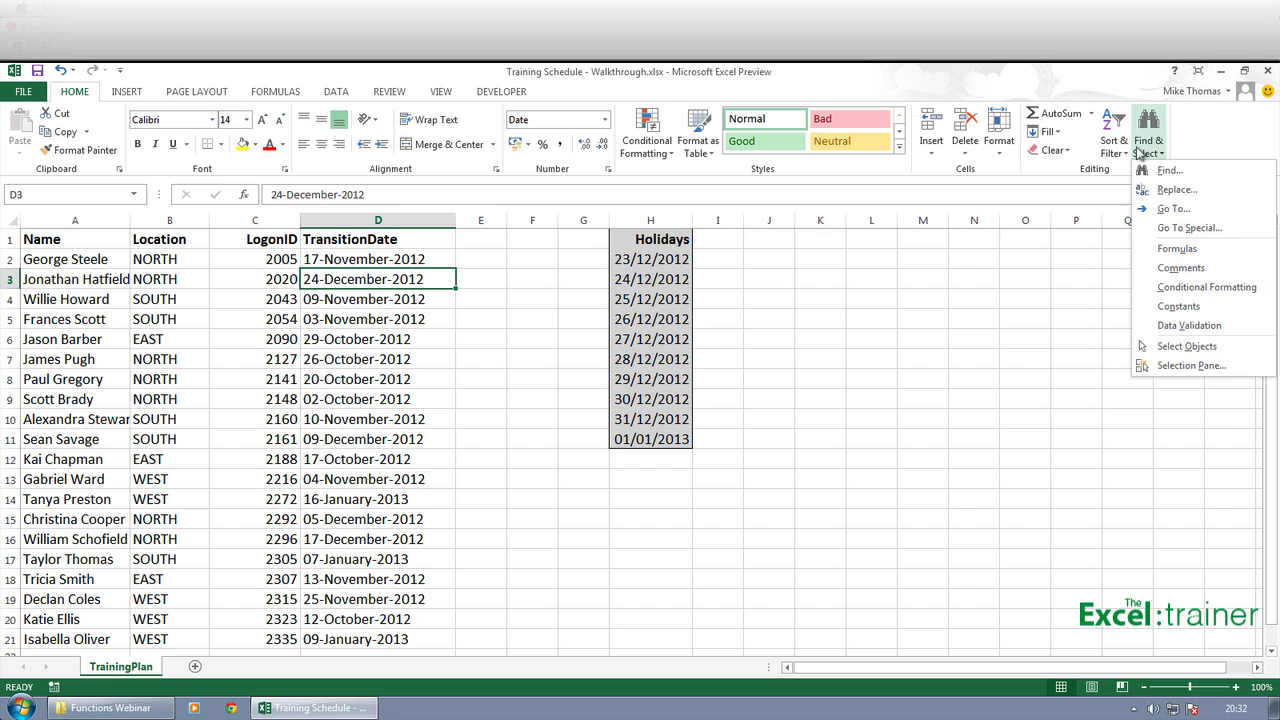
{"action": "left_click", "coordinate": [1113, 145]}
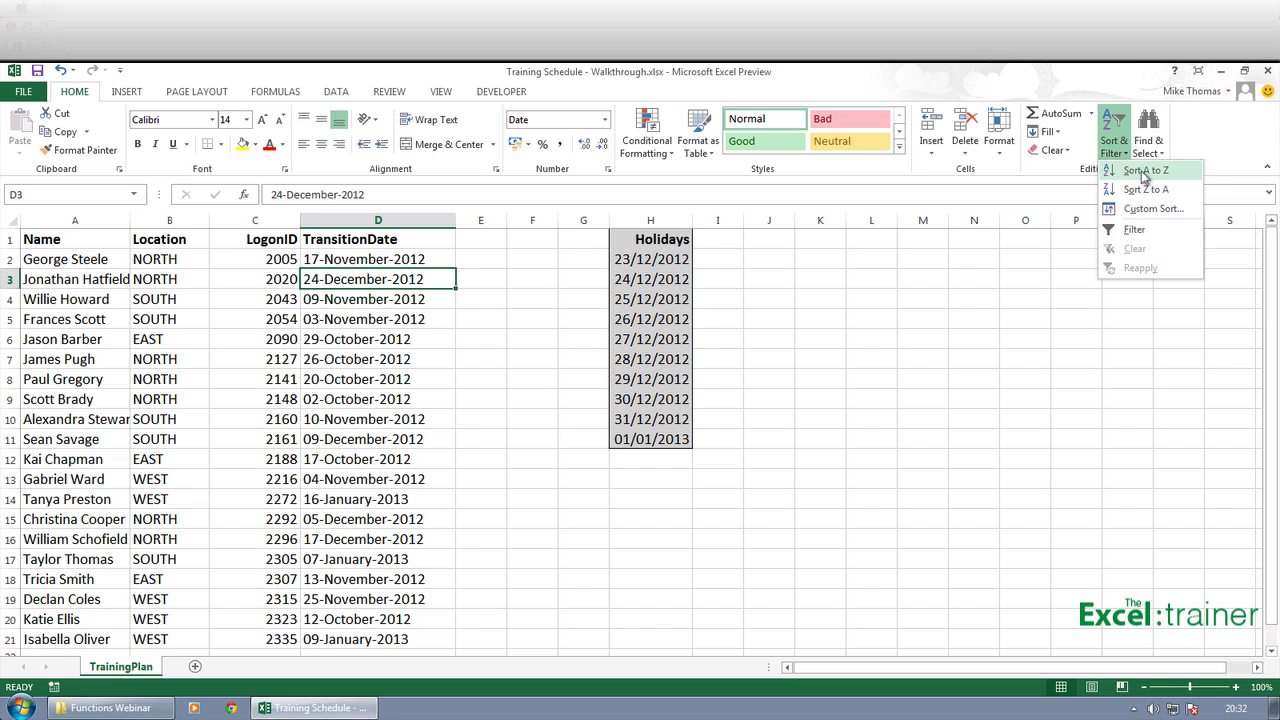
{"action": "left_click", "coordinate": [1145, 172]}
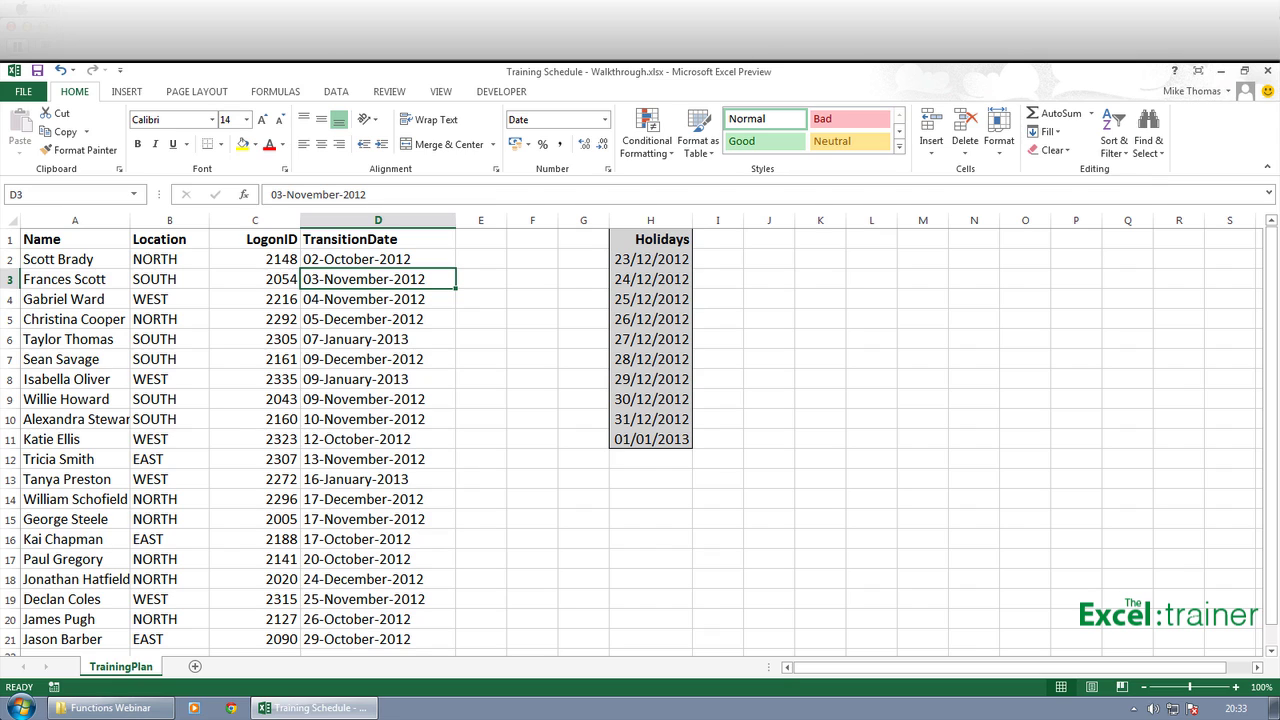
{"action": "left_click", "coordinate": [60, 70]}
Enter the formula =DATEVALUE(D2) in cell E2 and fill it down to E21.
{"action": "left_click", "coordinate": [472, 259]}
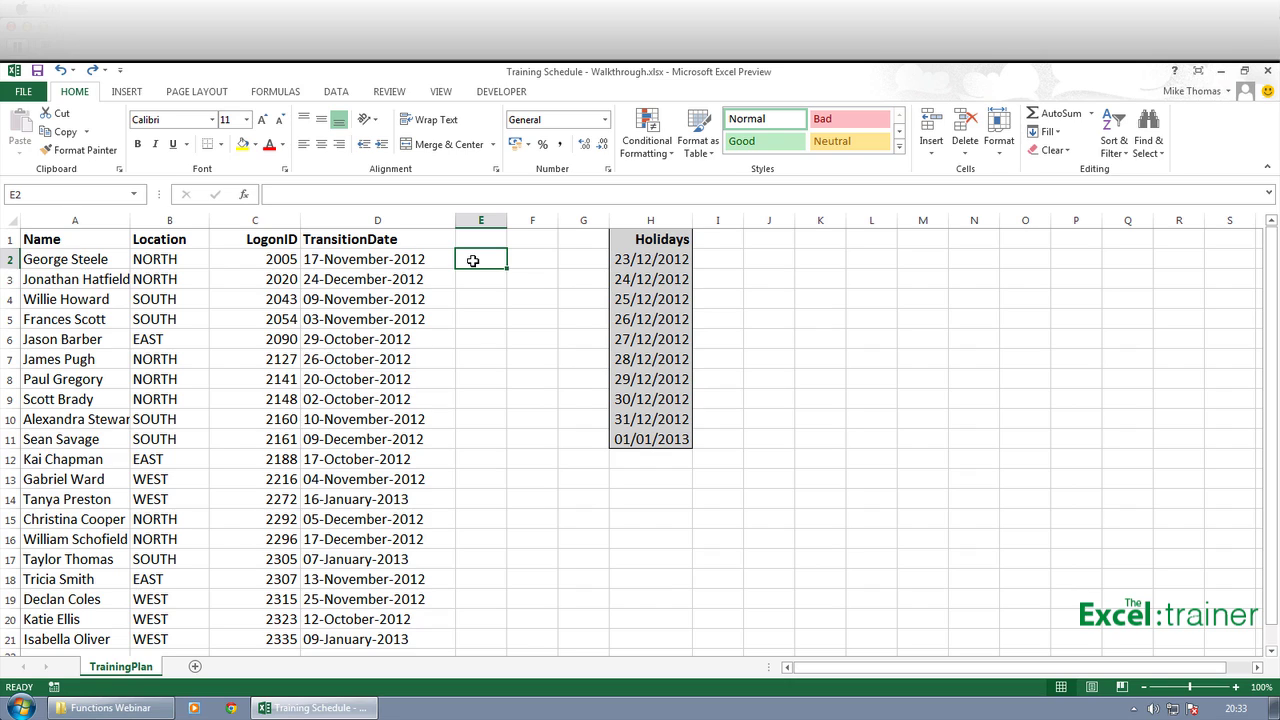
{"action": "type", "text": "=date"}
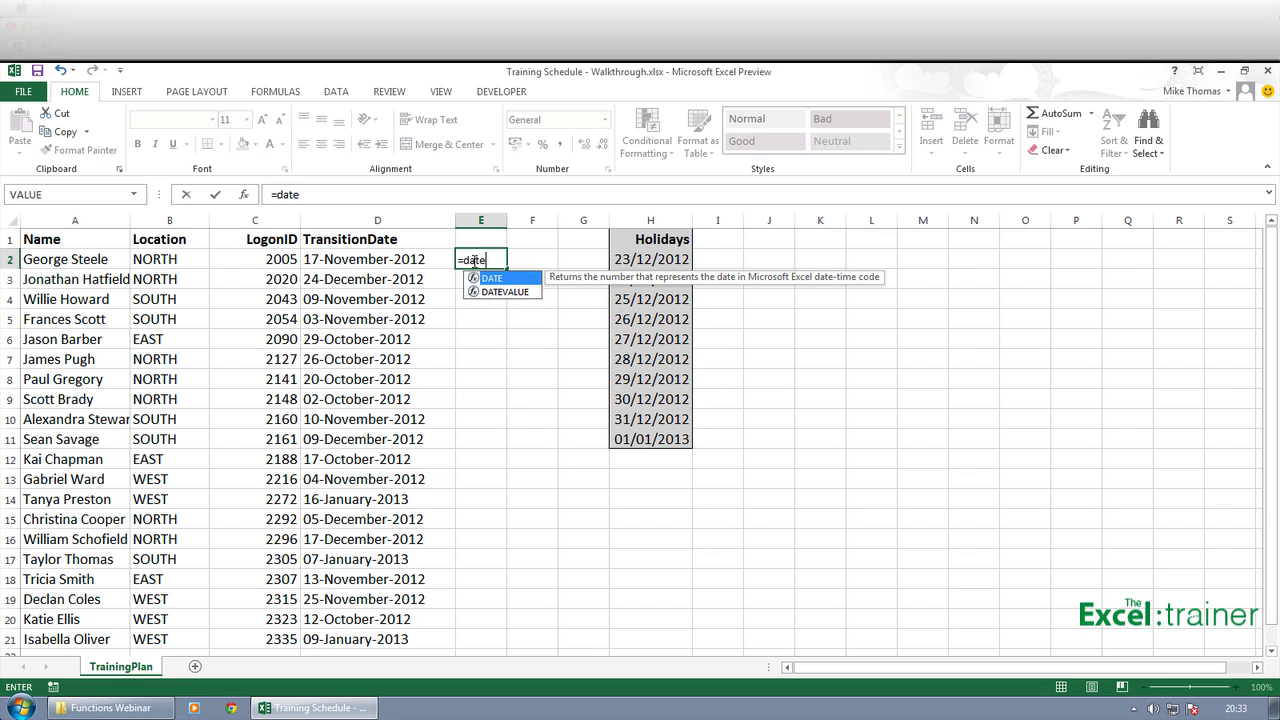
{"action": "key", "text": "Down"}
{"action": "type", "text": "("}
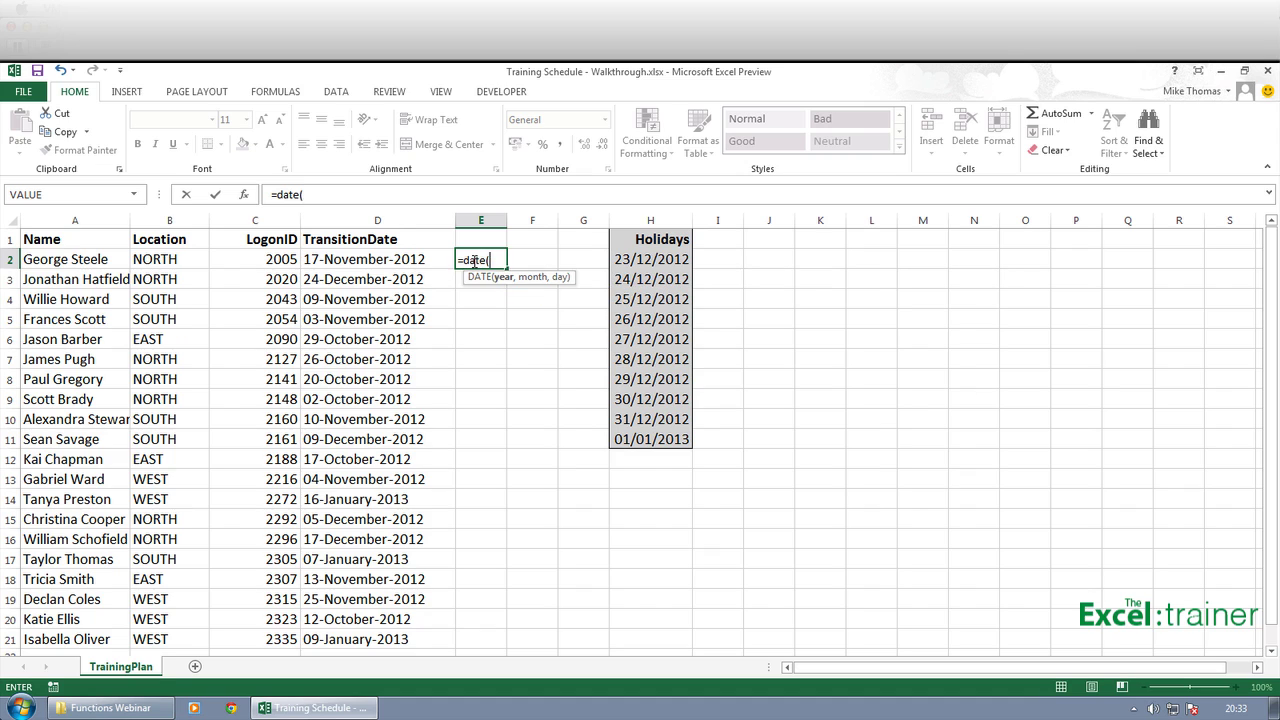
{"action": "key", "text": "BackSpace"}
{"action": "key", "text": "Down"}
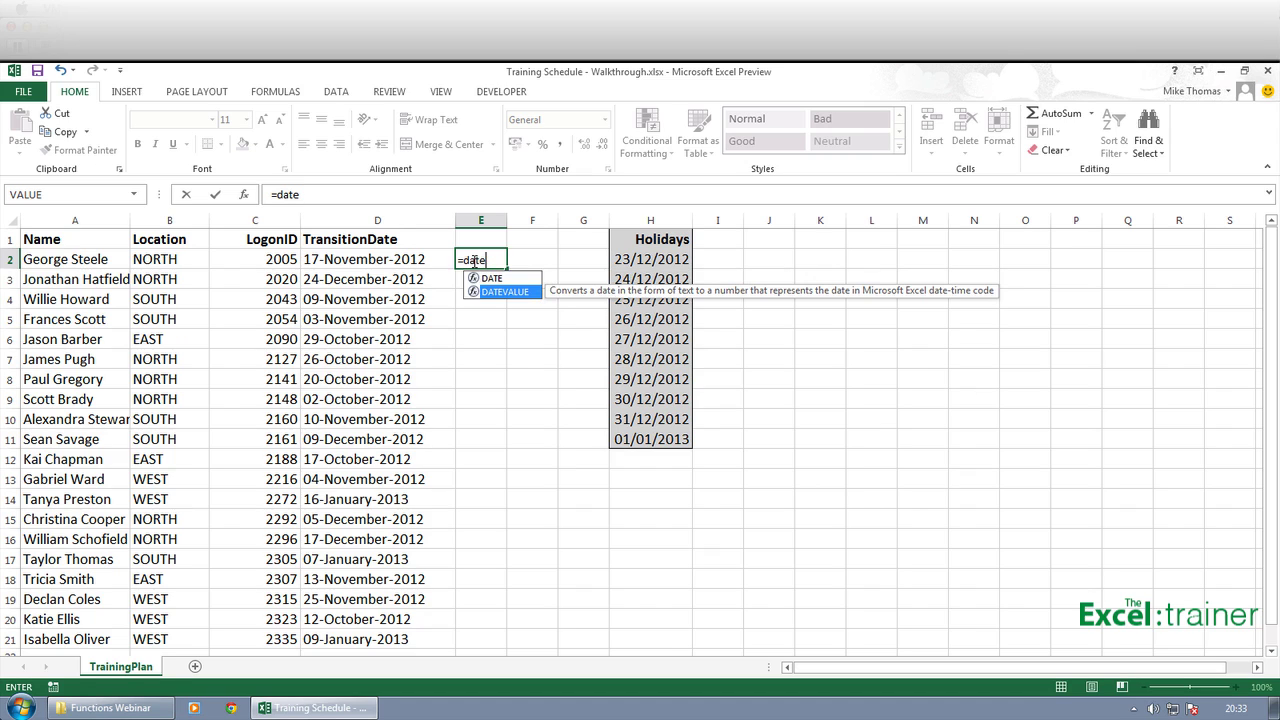
{"action": "key", "text": "Tab"}
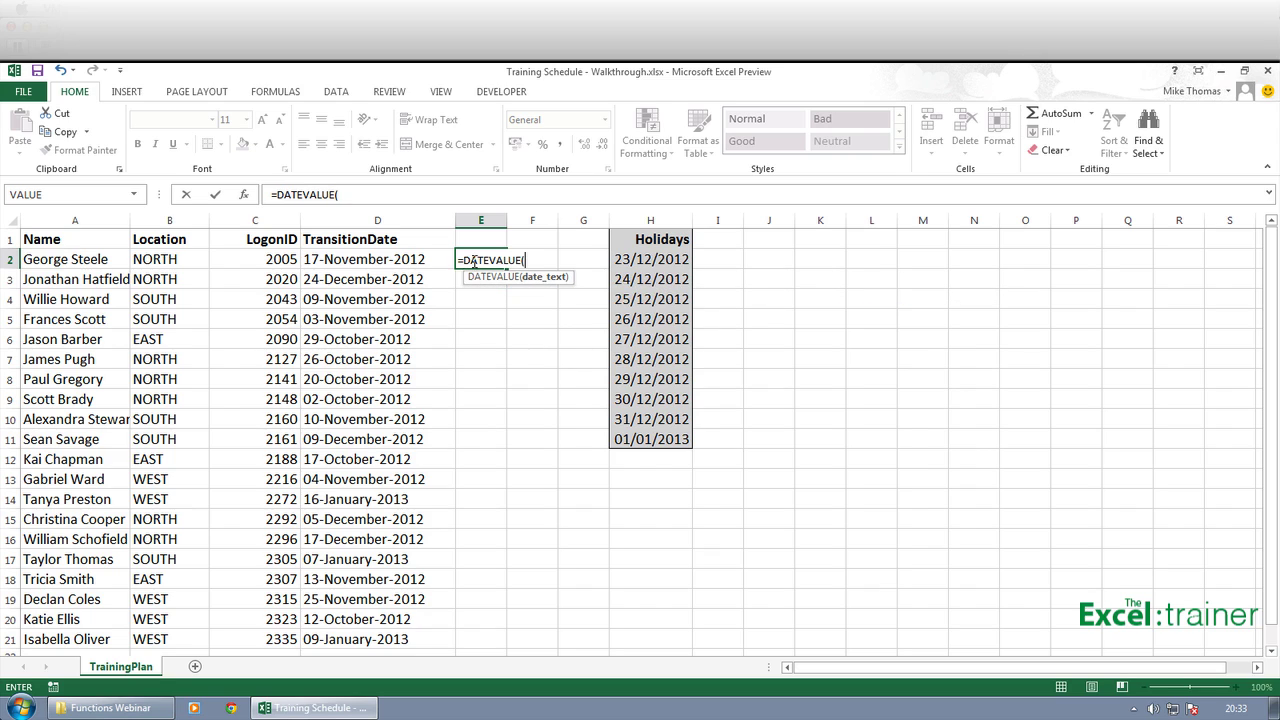
{"action": "left_click", "coordinate": [405, 258]}
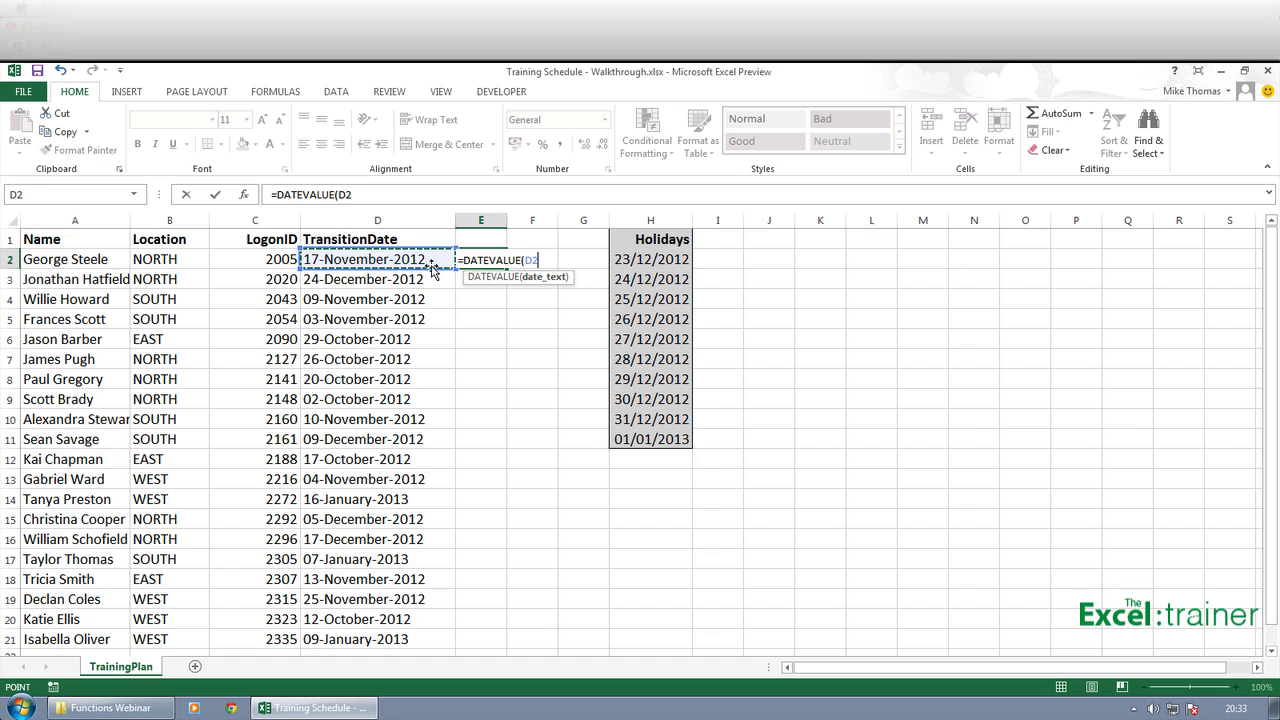
{"action": "type", "text": ")"}
{"action": "key", "text": "ctrl+Return"}
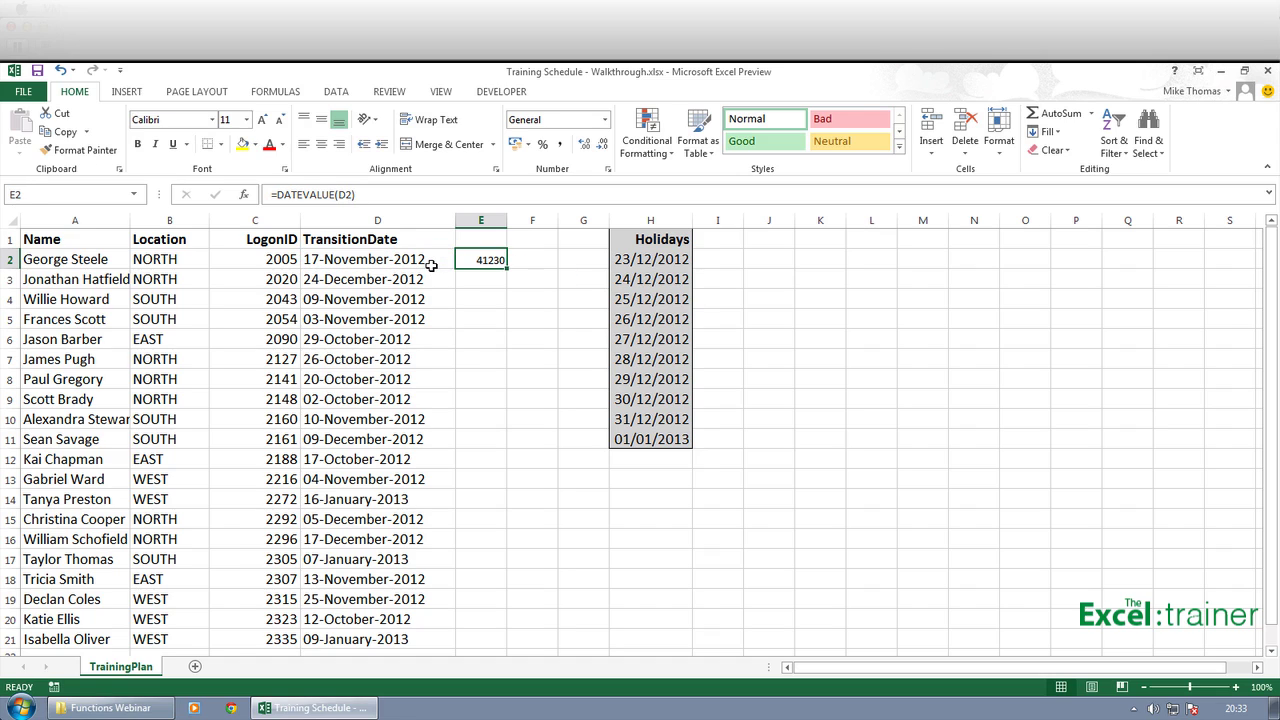
{"action": "double_click", "coordinate": [505, 268]}
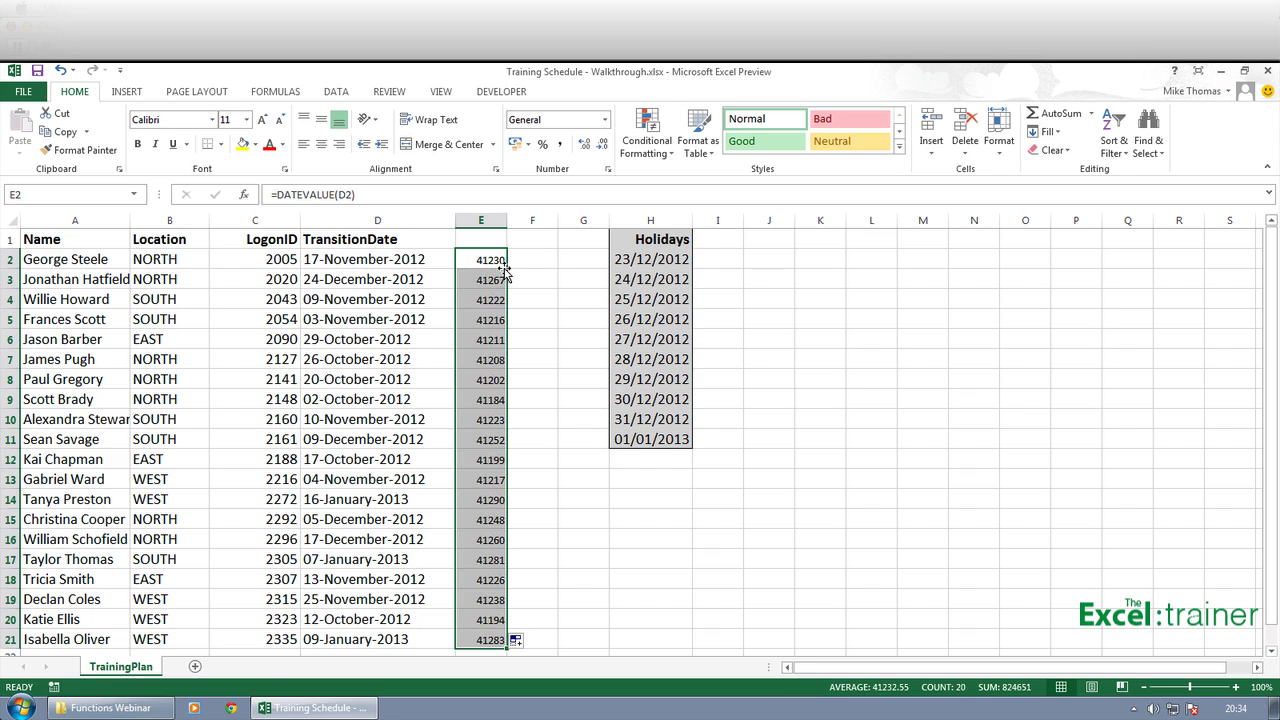
Copy the date formatting of D2 onto E2:E21 with Format Painter and autofit the width of column E.
{"action": "left_click", "coordinate": [486, 262]}
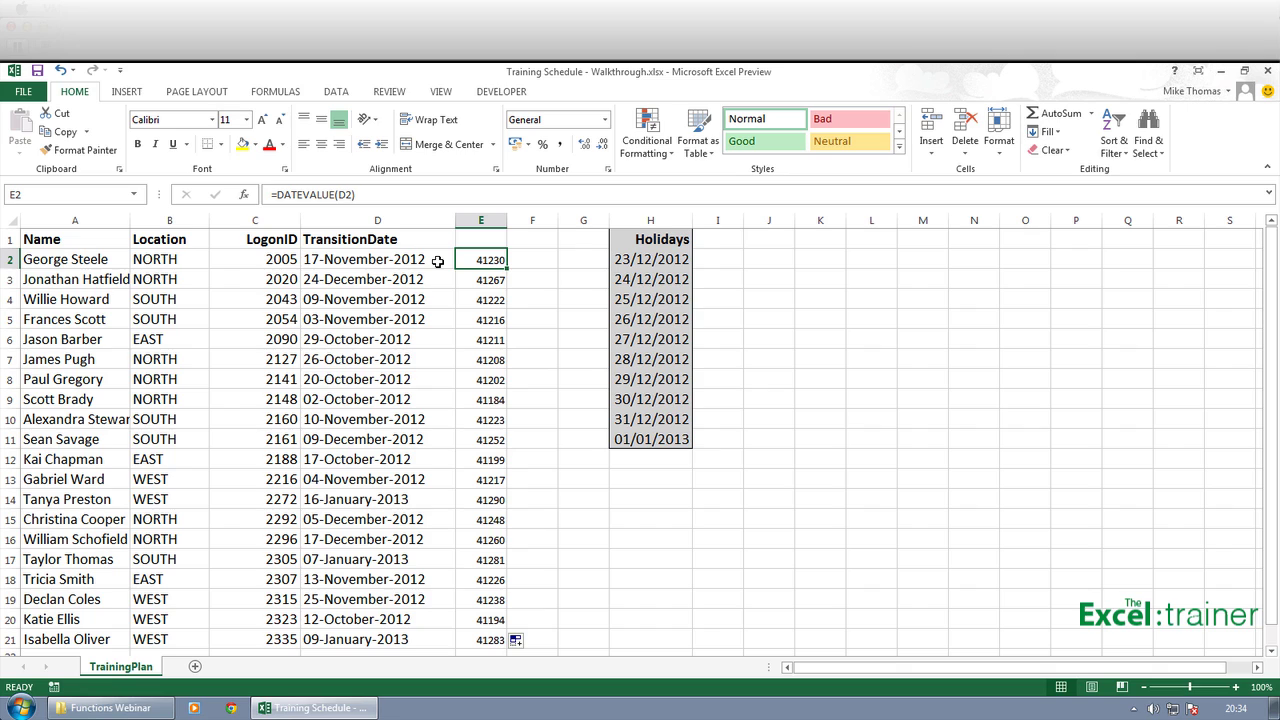
{"action": "left_click_drag", "start_coordinate": [480, 260], "coordinate": [481, 639]}
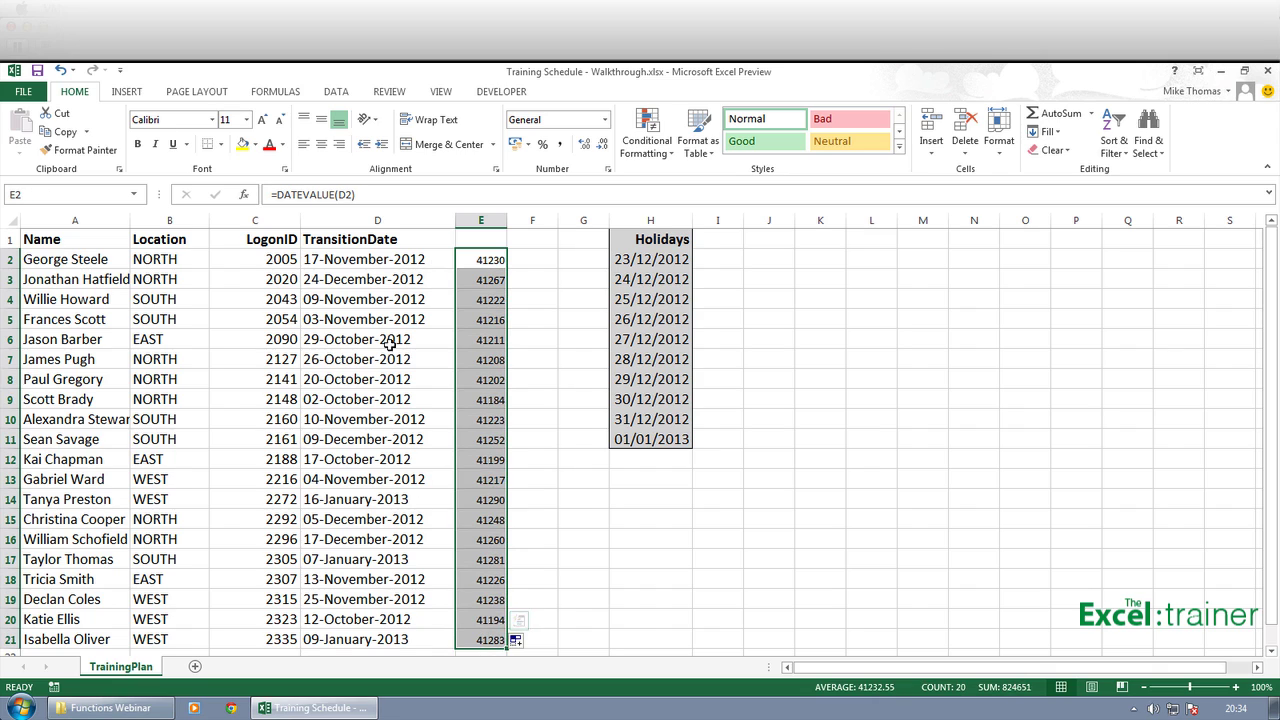
{"action": "left_click", "coordinate": [374, 260]}
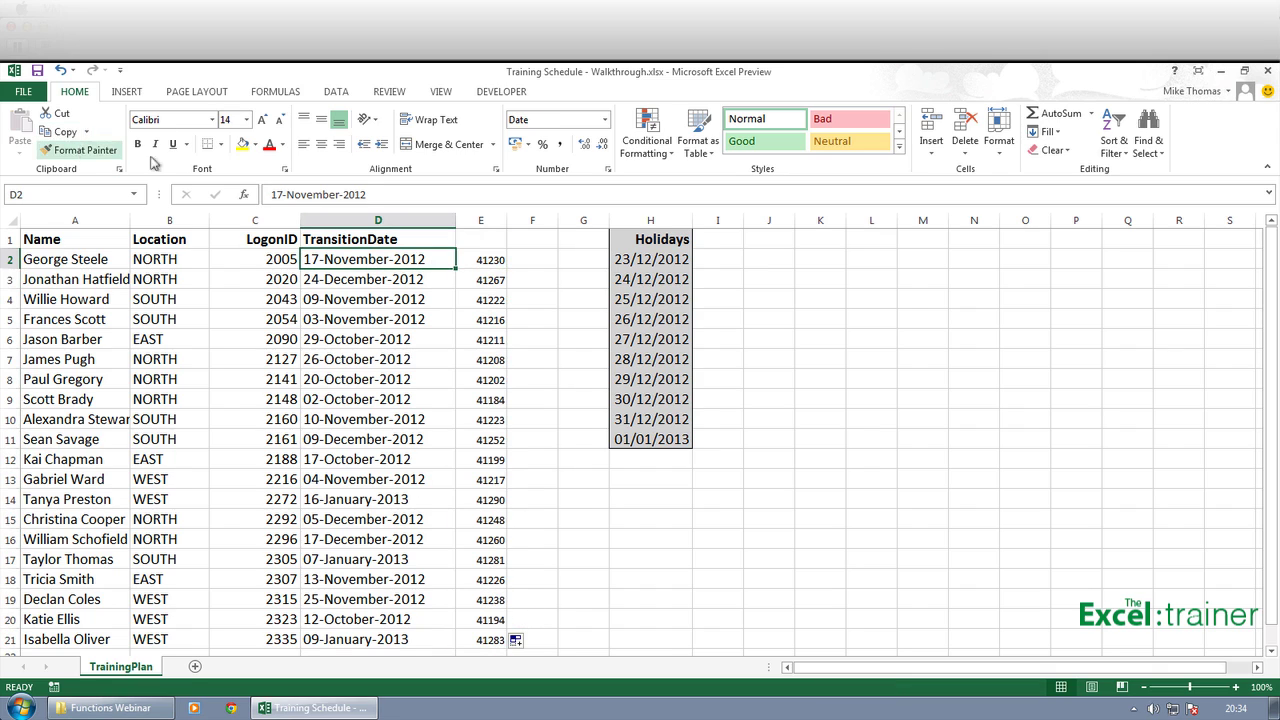
{"action": "left_click", "coordinate": [80, 150]}
{"action": "mouse_move", "coordinate": [485, 261]}
{"action": "left_mouse_down"}
{"action": "mouse_move", "coordinate": [474, 526]}
{"action": "mouse_move", "coordinate": [485, 640]}
{"action": "left_mouse_up"}
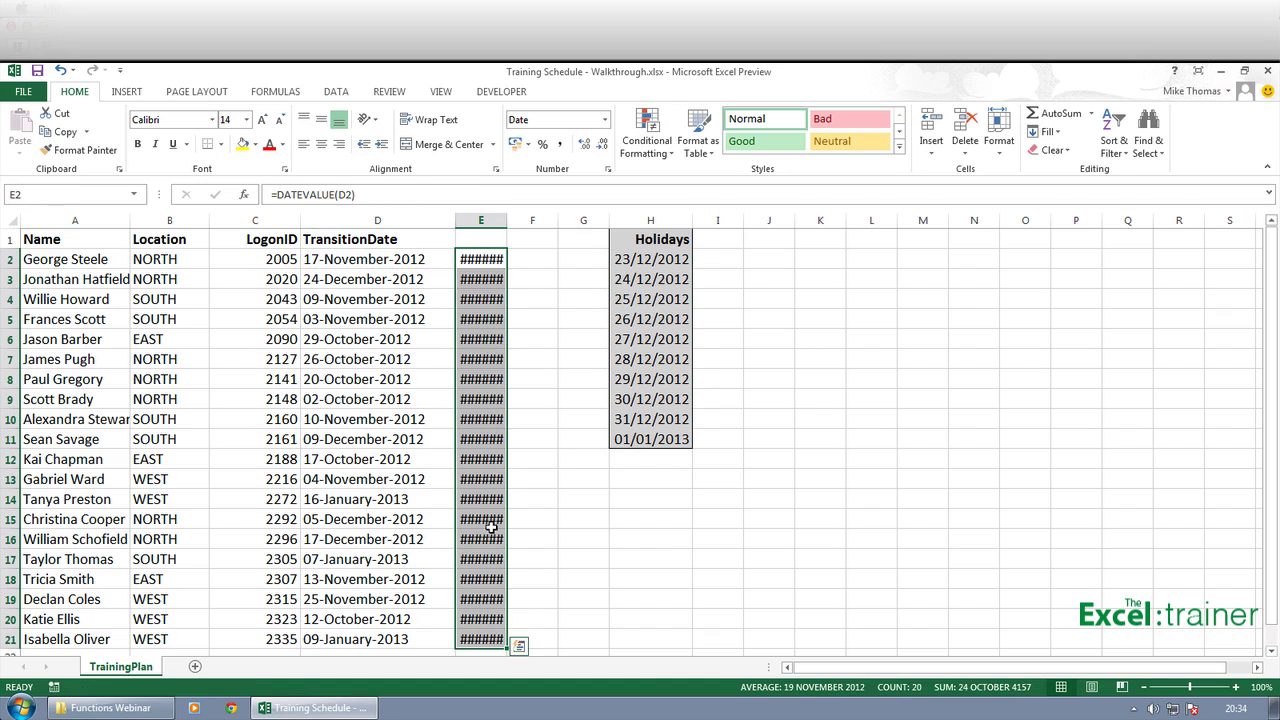
{"action": "double_click", "coordinate": [507, 220]}
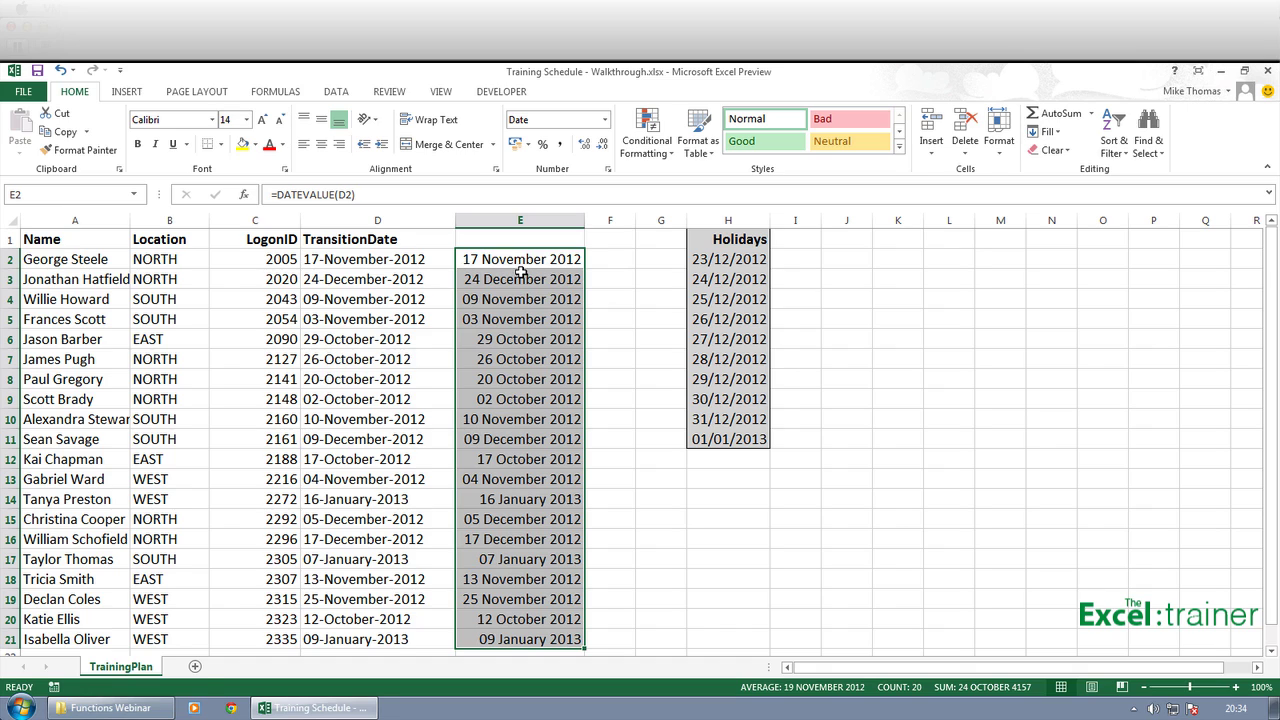
Copy the converted dates in E2:E21 and paste them as values over the TransitionDate entries starting at D2.
{"action": "key", "text": "ctrl+c"}
{"action": "left_click", "coordinate": [380, 259]}
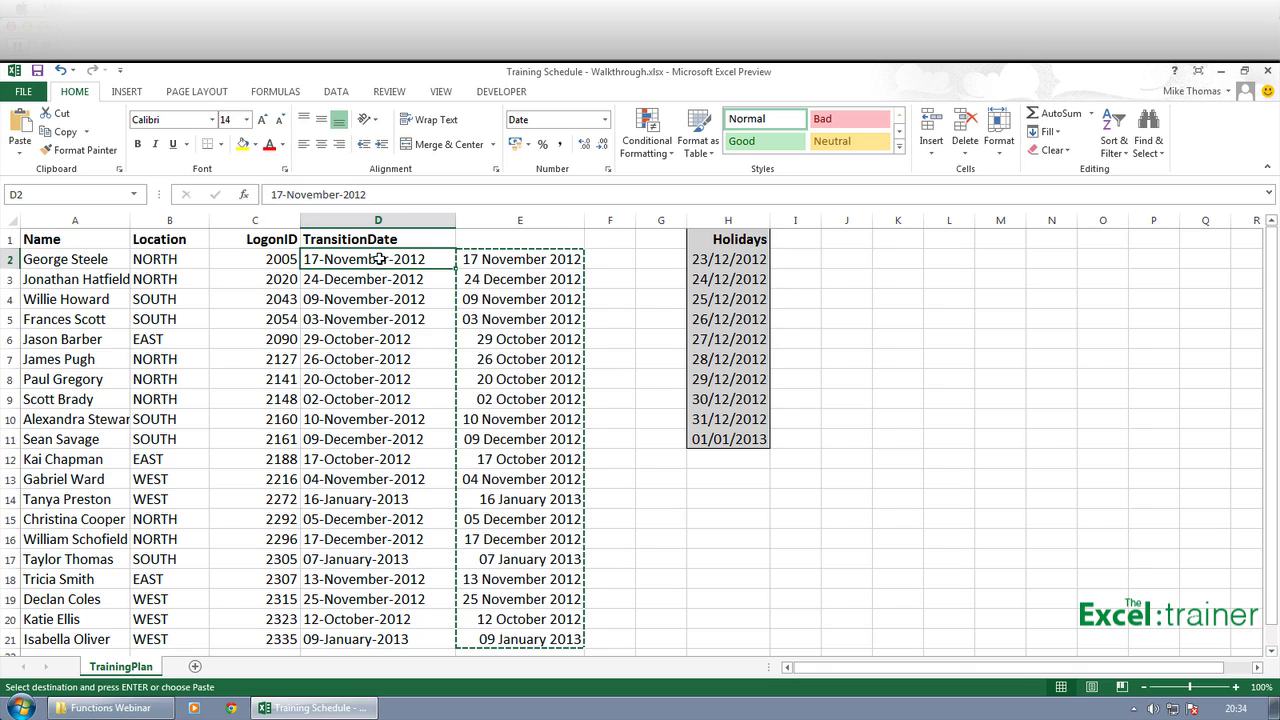
{"action": "left_click", "coordinate": [20, 154]}
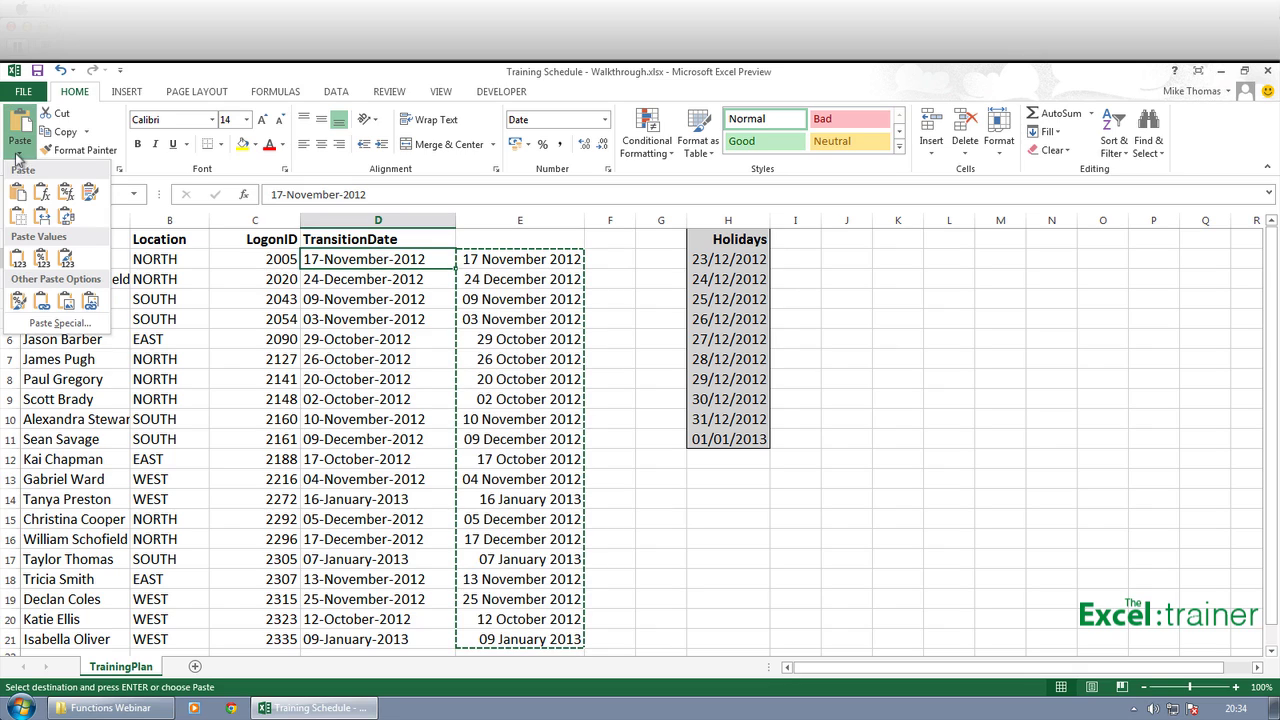
{"action": "left_click", "coordinate": [18, 257]}
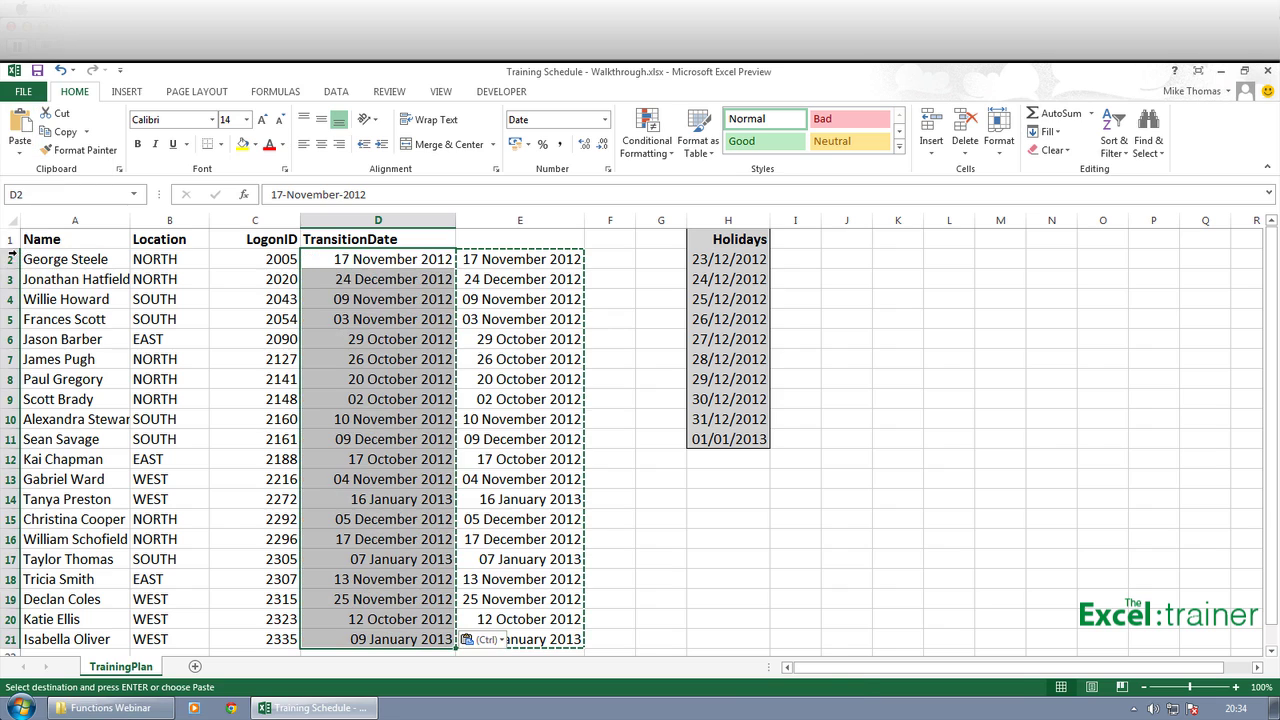
Delete the helper column E that holds the DATEVALUE formulas.
{"action": "left_click", "coordinate": [529, 221]}
{"action": "right_click", "coordinate": [529, 221]}
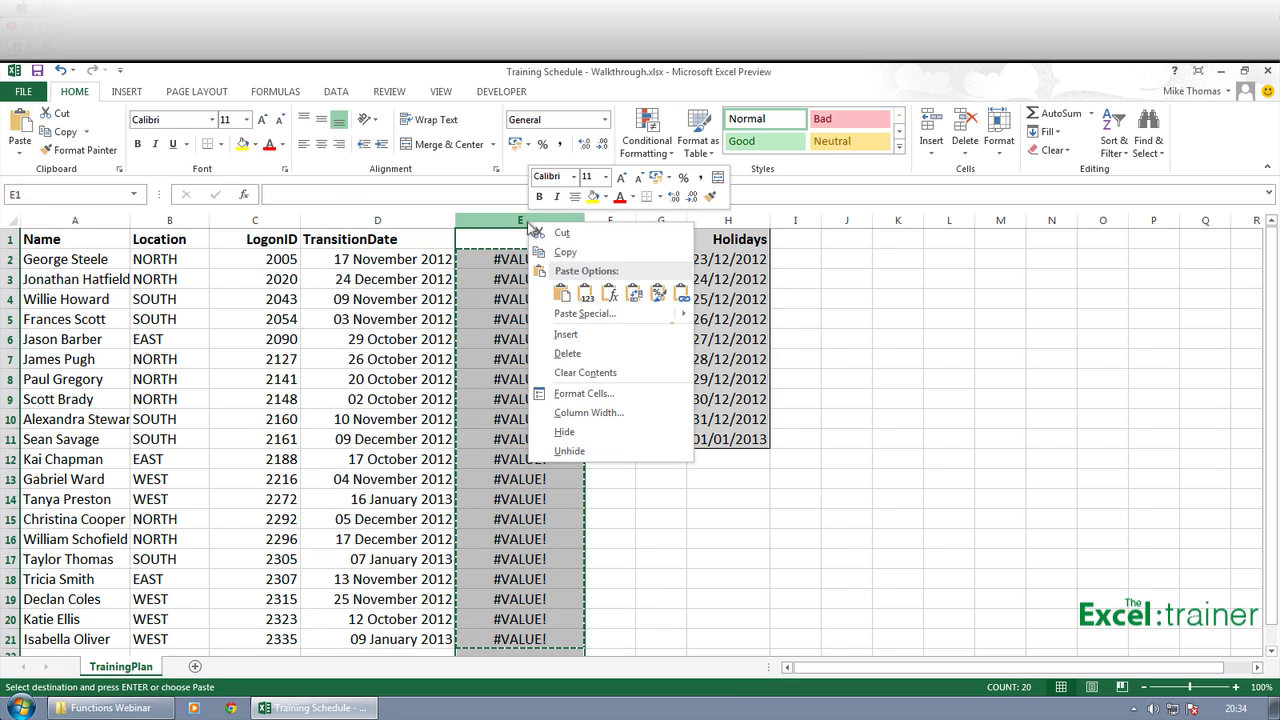
{"action": "left_click", "coordinate": [584, 353]}
Sort the training list by TransitionDate from oldest to newest.
{"action": "left_click", "coordinate": [395, 299]}
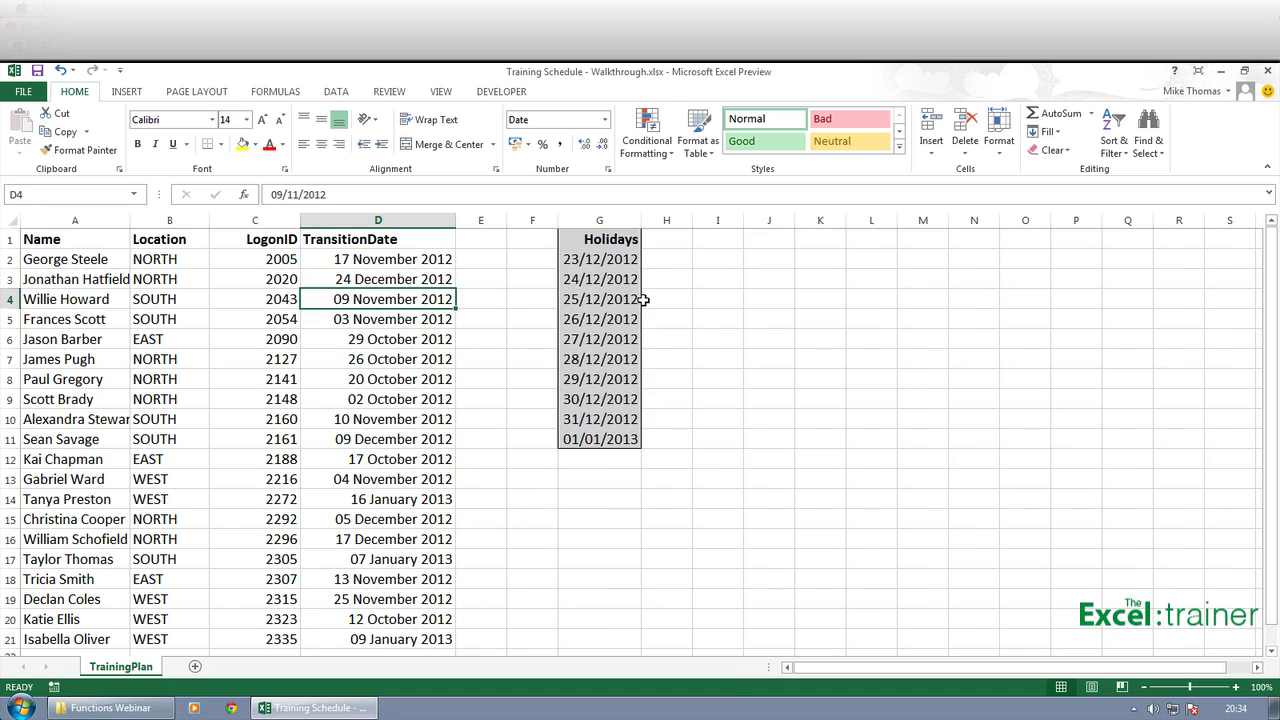
{"action": "left_click", "coordinate": [1116, 152]}
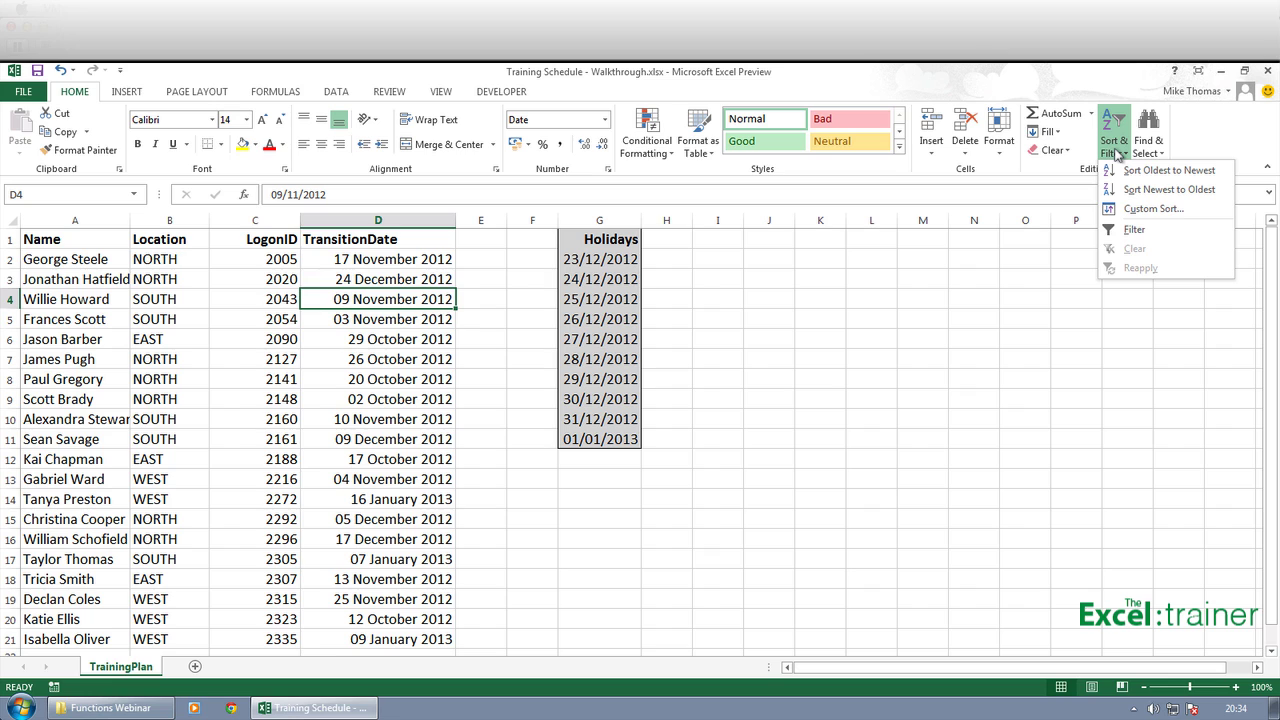
{"action": "left_click", "coordinate": [1144, 170]}
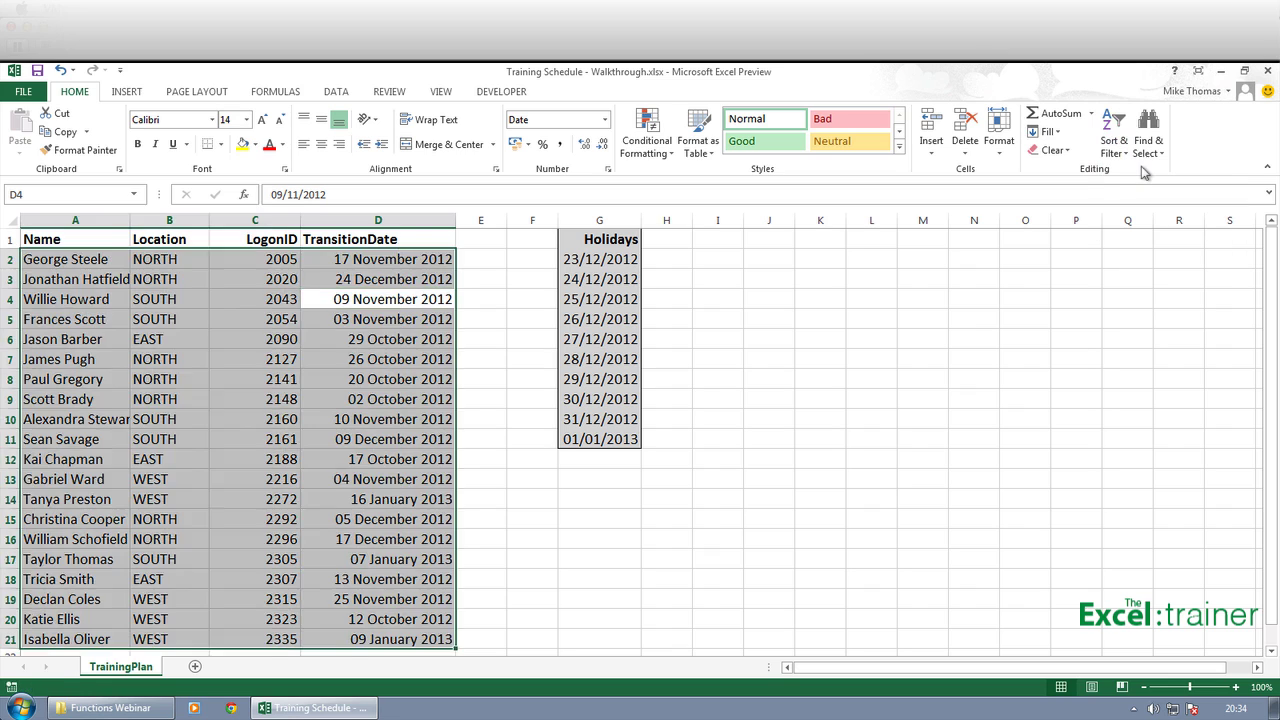